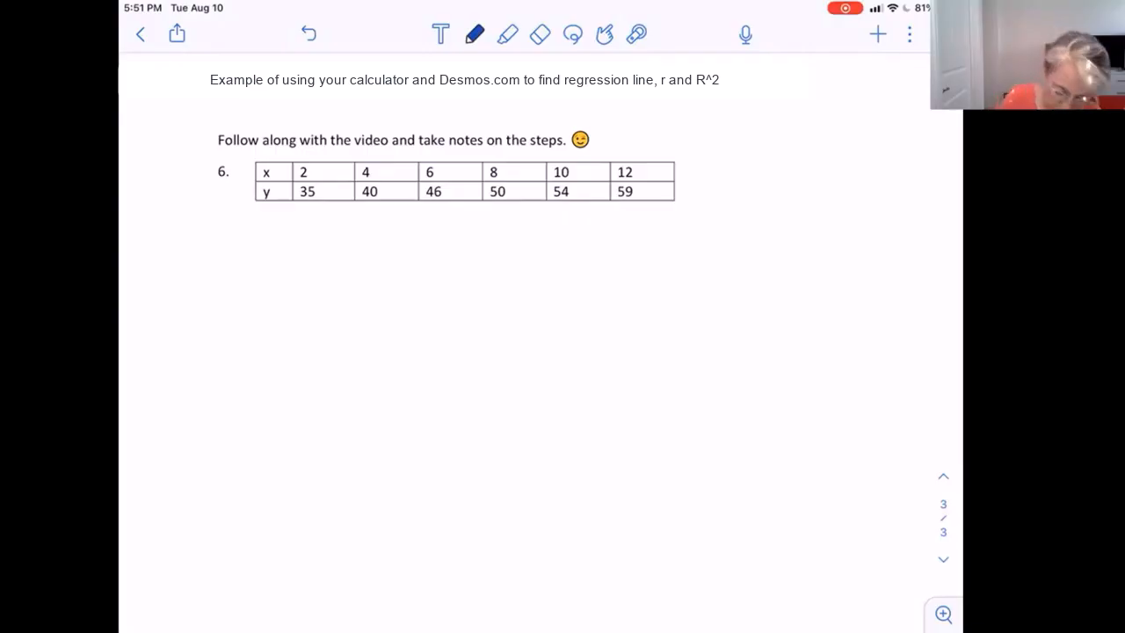
Mark the difference of 2 between neighbouring x-values above the table and write "uniform inputs" beside it.
{"action": "mouse_move", "coordinate": [328, 161]}
{"action": "left_mouse_down"}
{"action": "mouse_move", "coordinate": [369, 158]}
{"action": "mouse_move", "coordinate": [360, 151]}
{"action": "mouse_move", "coordinate": [558, 160]}
{"action": "left_mouse_up"}
{"action": "mouse_move", "coordinate": [537, 145]}
{"action": "left_mouse_down"}
{"action": "mouse_move", "coordinate": [631, 158]}
{"action": "mouse_move", "coordinate": [623, 146]}
{"action": "left_mouse_up"}
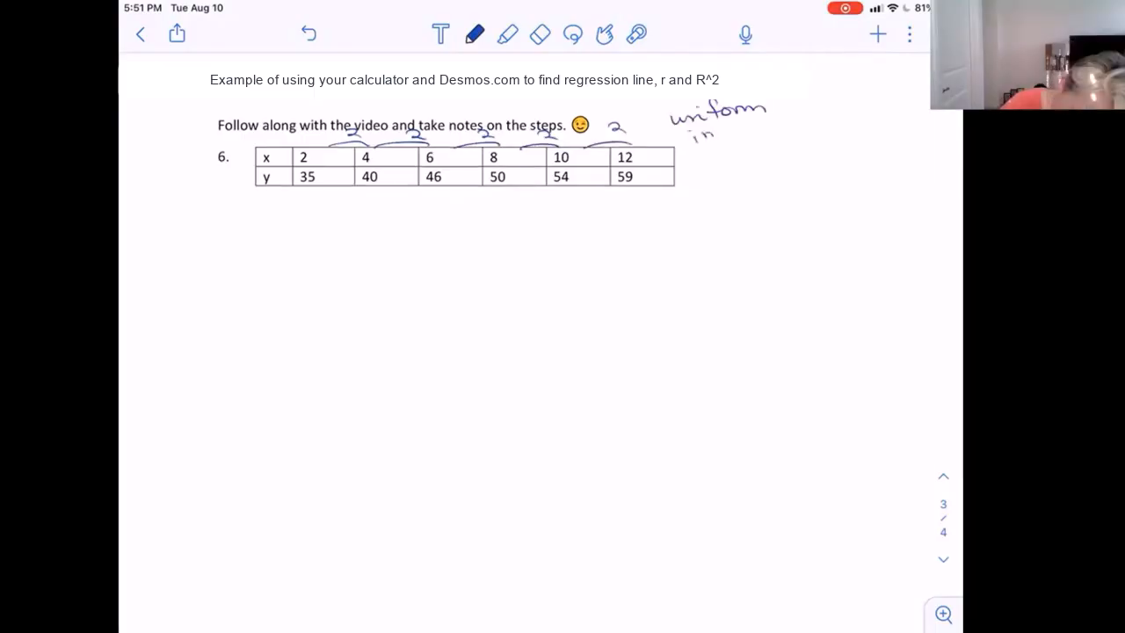
{"action": "mouse_move", "coordinate": [723, 120]}
{"action": "left_mouse_down"}
{"action": "mouse_move", "coordinate": [720, 140]}
{"action": "mouse_move", "coordinate": [747, 130]}
{"action": "left_mouse_up"}
{"action": "left_click_drag", "start_coordinate": [753, 114], "coordinate": [766, 132]}
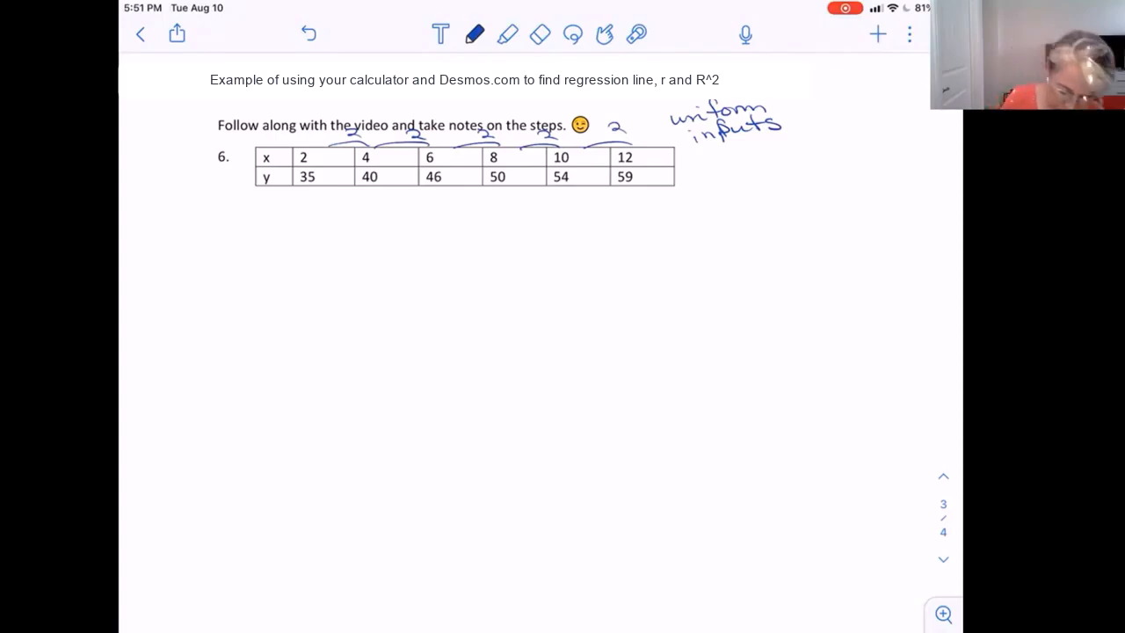
Draw brackets beneath the table between neighbouring y-values and label their differences 5, 6, 4, 4 and 5.
{"action": "left_click_drag", "start_coordinate": [370, 189], "coordinate": [313, 199]}
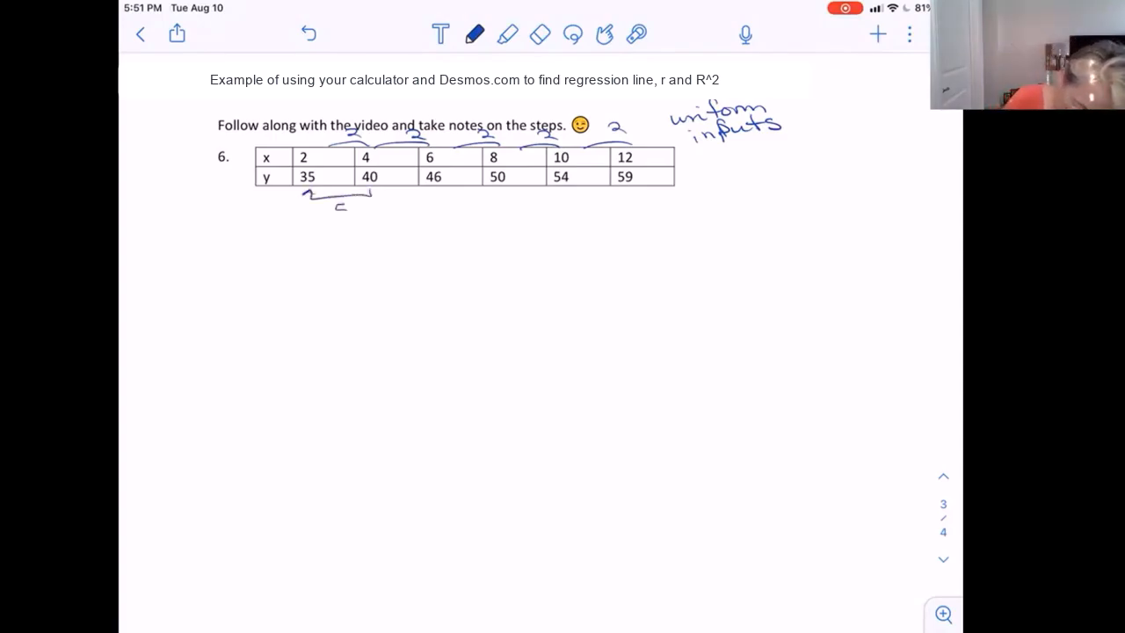
{"action": "mouse_move", "coordinate": [434, 190]}
{"action": "left_mouse_down"}
{"action": "mouse_move", "coordinate": [408, 200]}
{"action": "mouse_move", "coordinate": [371, 191]}
{"action": "mouse_move", "coordinate": [406, 213]}
{"action": "left_mouse_up"}
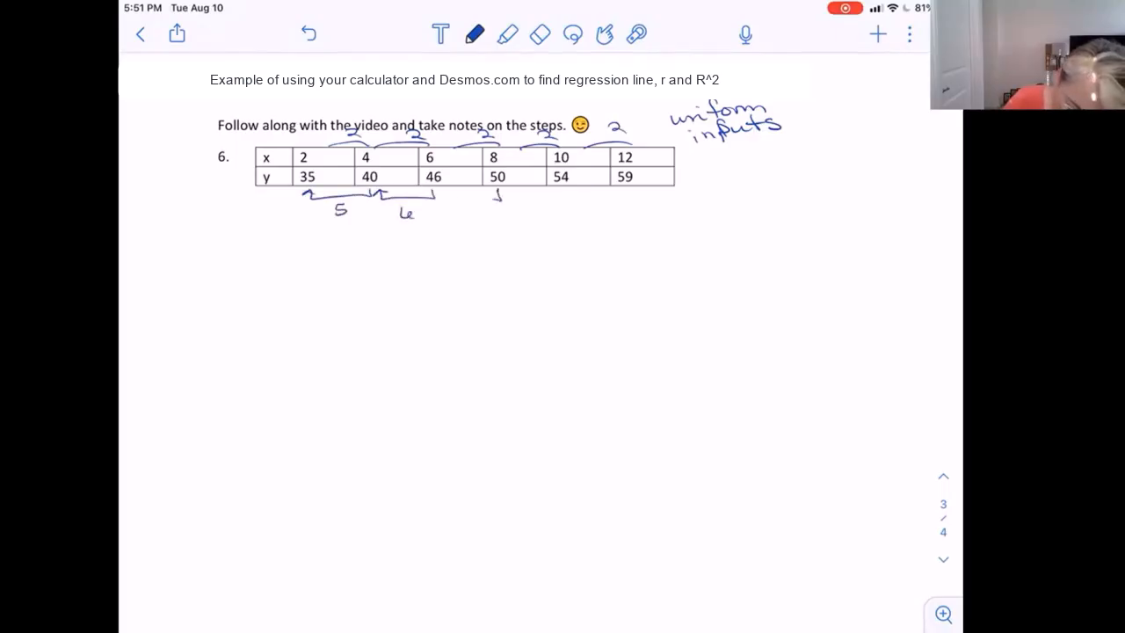
{"action": "left_click_drag", "start_coordinate": [496, 200], "coordinate": [447, 191]}
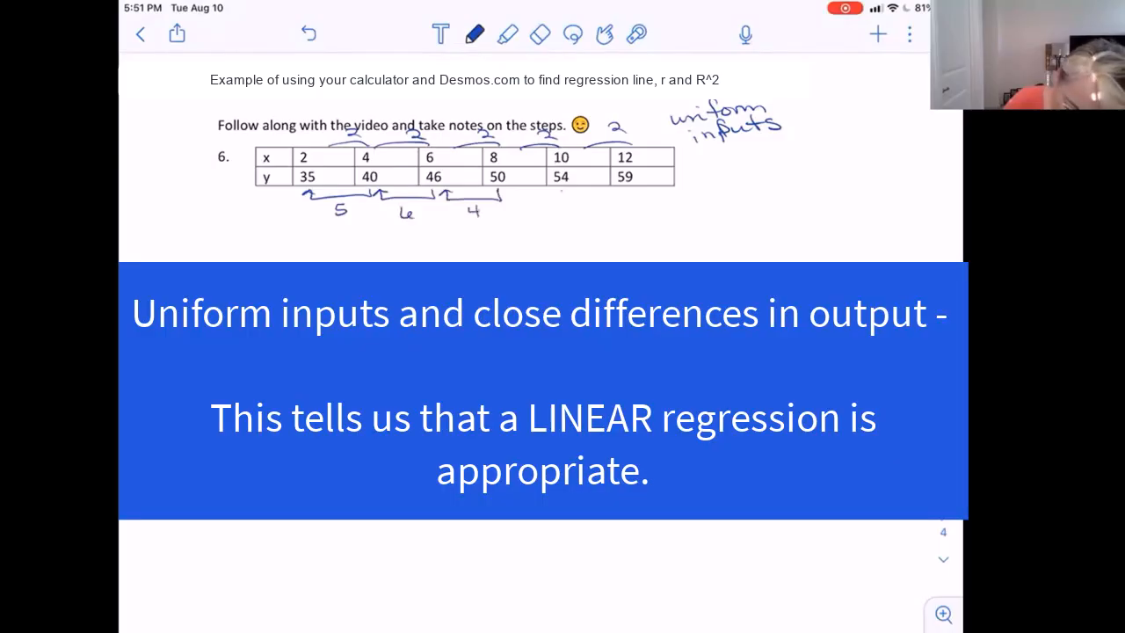
{"action": "mouse_move", "coordinate": [565, 189]}
{"action": "left_mouse_down"}
{"action": "mouse_move", "coordinate": [512, 191]}
{"action": "mouse_move", "coordinate": [540, 217]}
{"action": "left_mouse_up"}
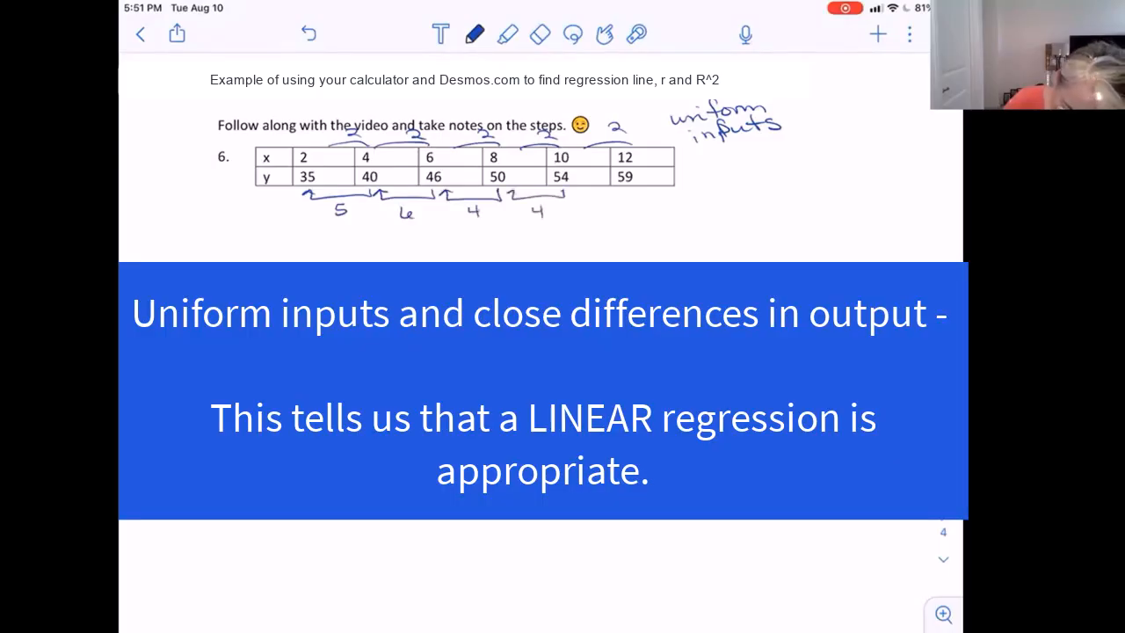
{"action": "mouse_move", "coordinate": [625, 192]}
{"action": "left_mouse_down"}
{"action": "mouse_move", "coordinate": [586, 197]}
{"action": "mouse_move", "coordinate": [600, 216]}
{"action": "left_mouse_up"}
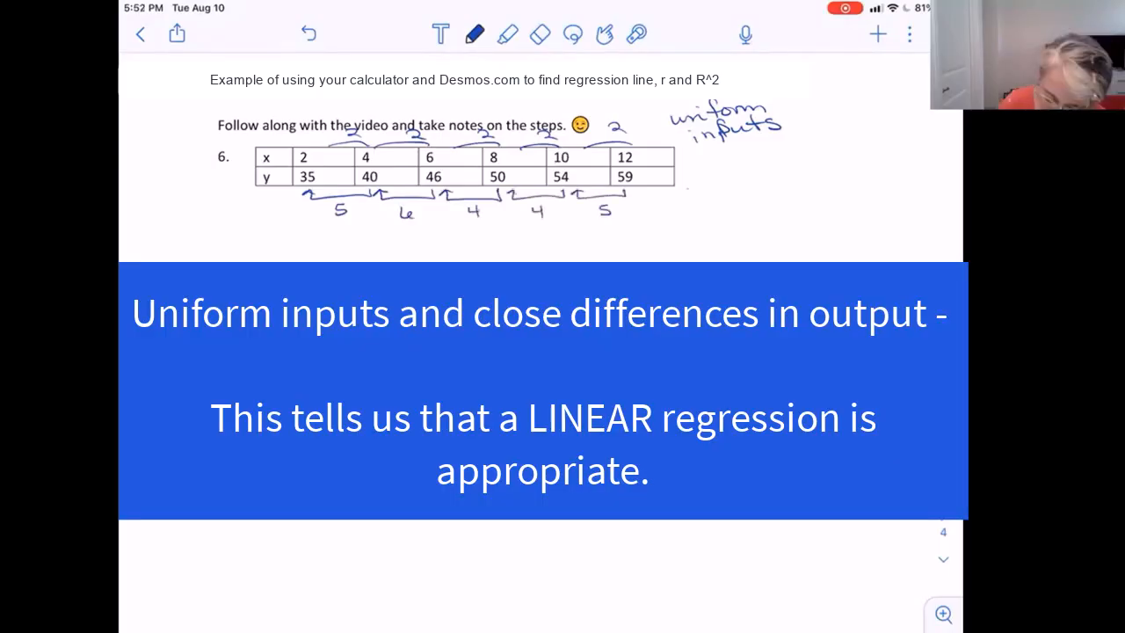
{"action": "mouse_move", "coordinate": [689, 187]}
{"action": "left_mouse_down"}
{"action": "mouse_move", "coordinate": [700, 194]}
{"action": "mouse_move", "coordinate": [791, 172]}
{"action": "mouse_move", "coordinate": [730, 211]}
{"action": "mouse_move", "coordinate": [852, 193]}
{"action": "left_mouse_up"}
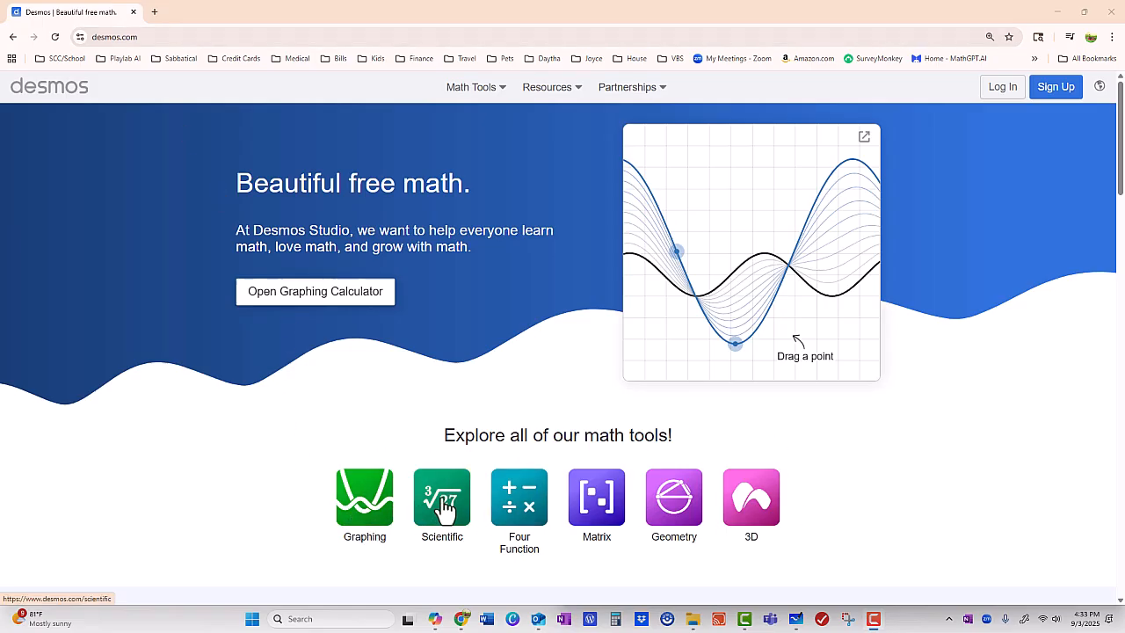
Switch to the Desmos graphing calculator and insert an empty table in the expression list.
{"action": "left_click", "coordinate": [365, 507]}
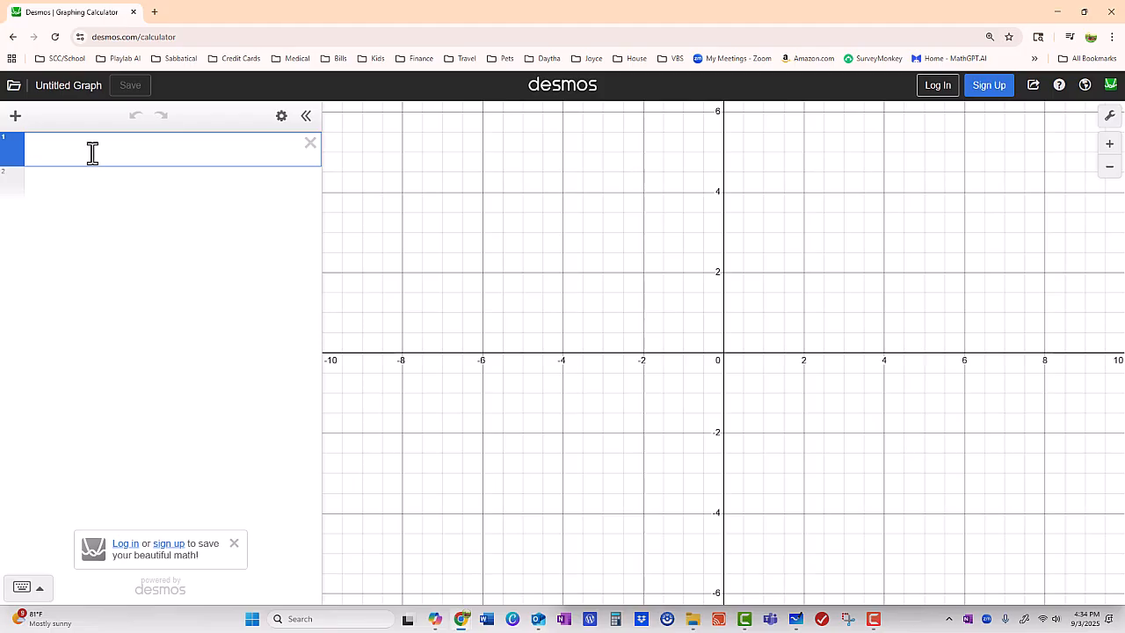
{"action": "left_click", "coordinate": [16, 117]}
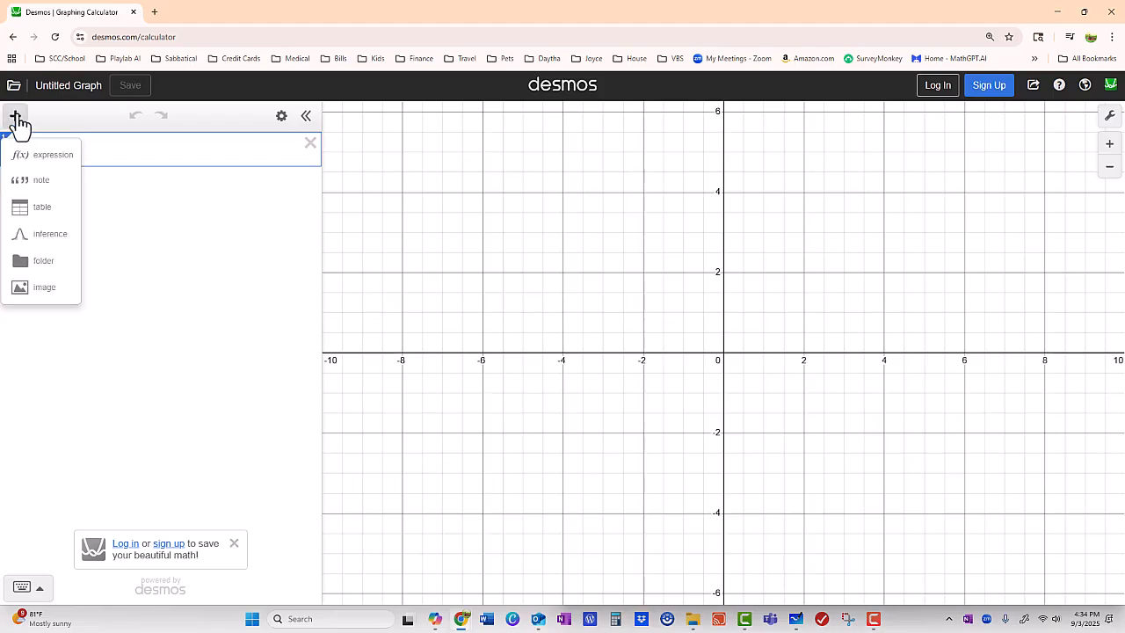
{"action": "left_click", "coordinate": [39, 210]}
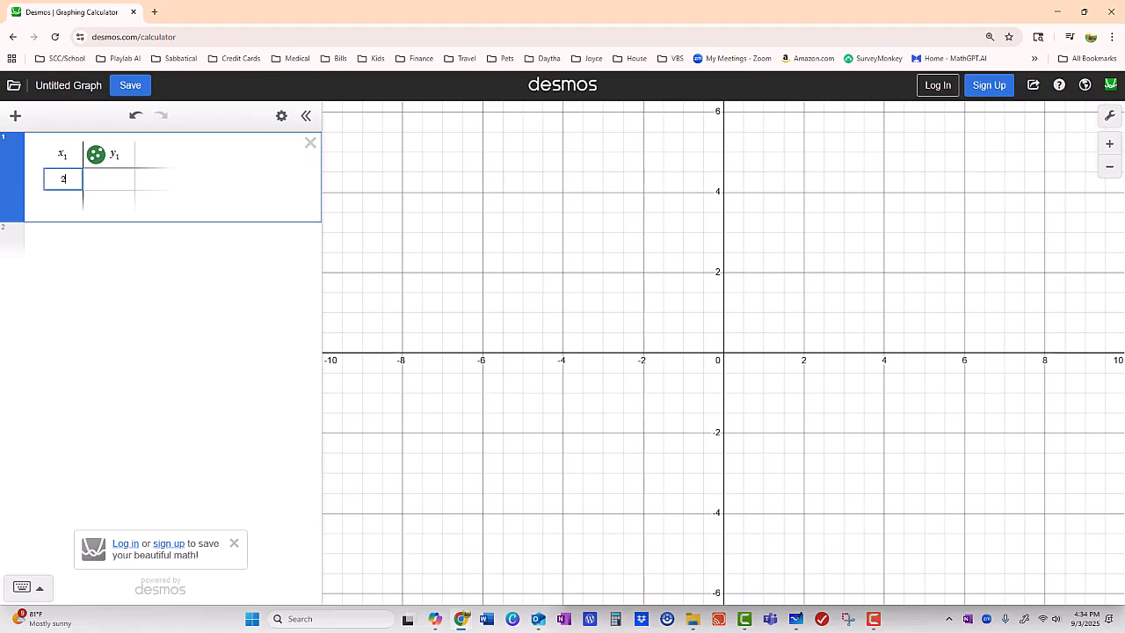
Enter the x-values 2, 4, 6, 8, 10 and 12 in the table's first column.
{"action": "key", "text": "Return"}
{"action": "type", "text": "4"}
{"action": "key", "text": "Return"}
{"action": "type", "text": "6"}
{"action": "key", "text": "Return"}
{"action": "key", "text": "Return"}
{"action": "key", "text": "Return"}
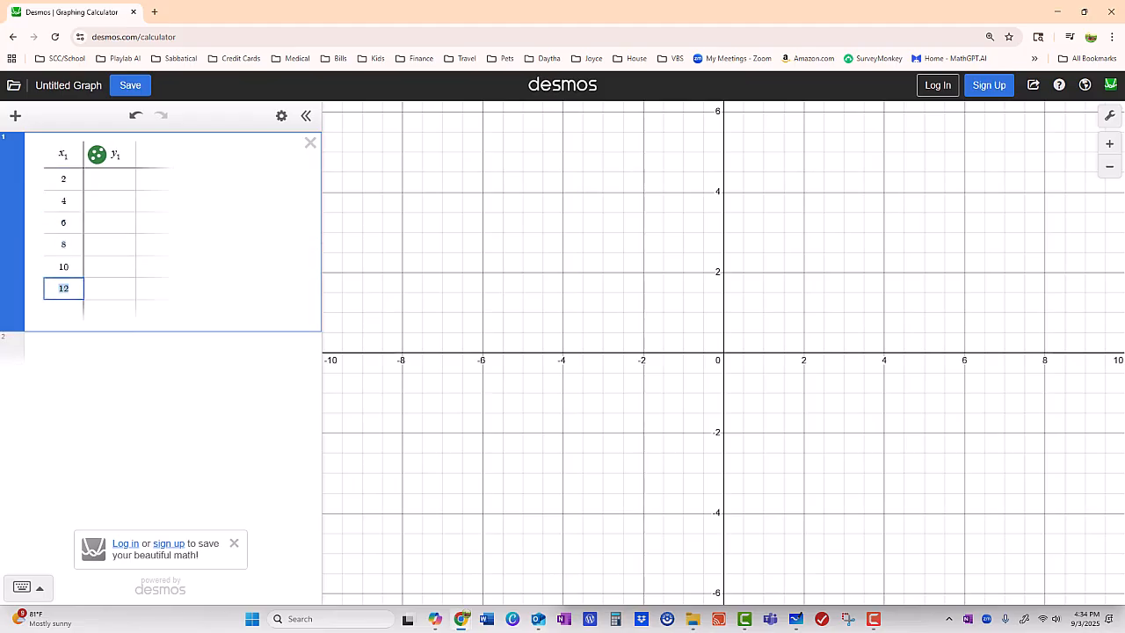
{"action": "key", "text": "Right"}
Enter the matching y-values 35, 40, 46, 50, 54 and 59 in the table's y column.
{"action": "left_click", "coordinate": [109, 179]}
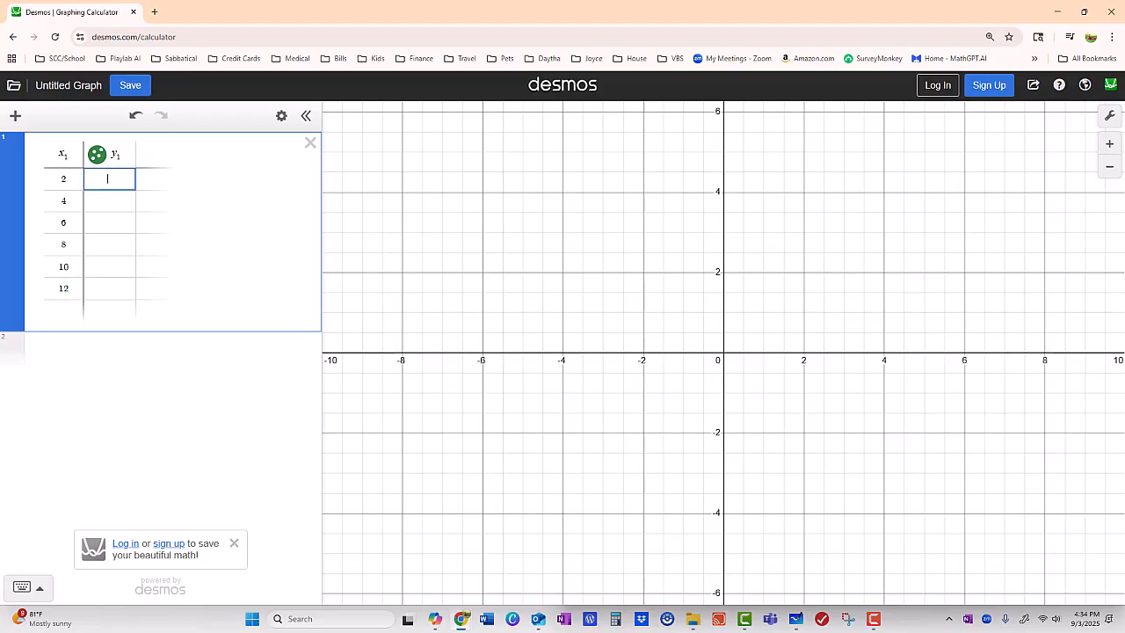
{"action": "type", "text": "35"}
{"action": "key", "text": "Return"}
{"action": "type", "text": "40"}
{"action": "key", "text": "Return"}
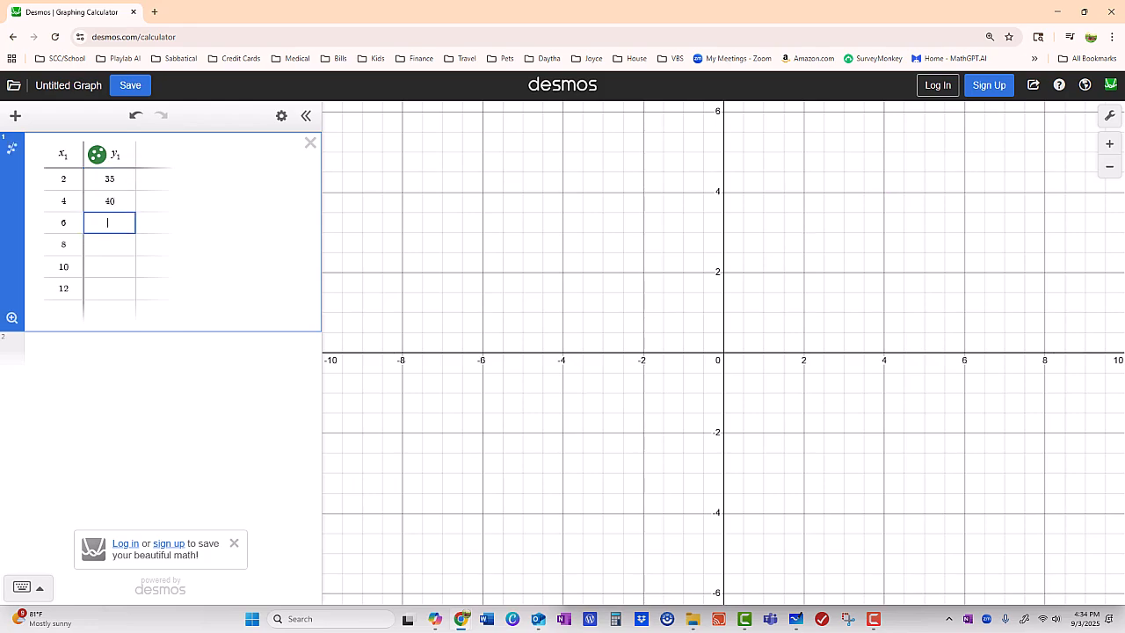
{"action": "type", "text": "46"}
{"action": "key", "text": "Return"}
{"action": "type", "text": "50"}
{"action": "key", "text": "Return"}
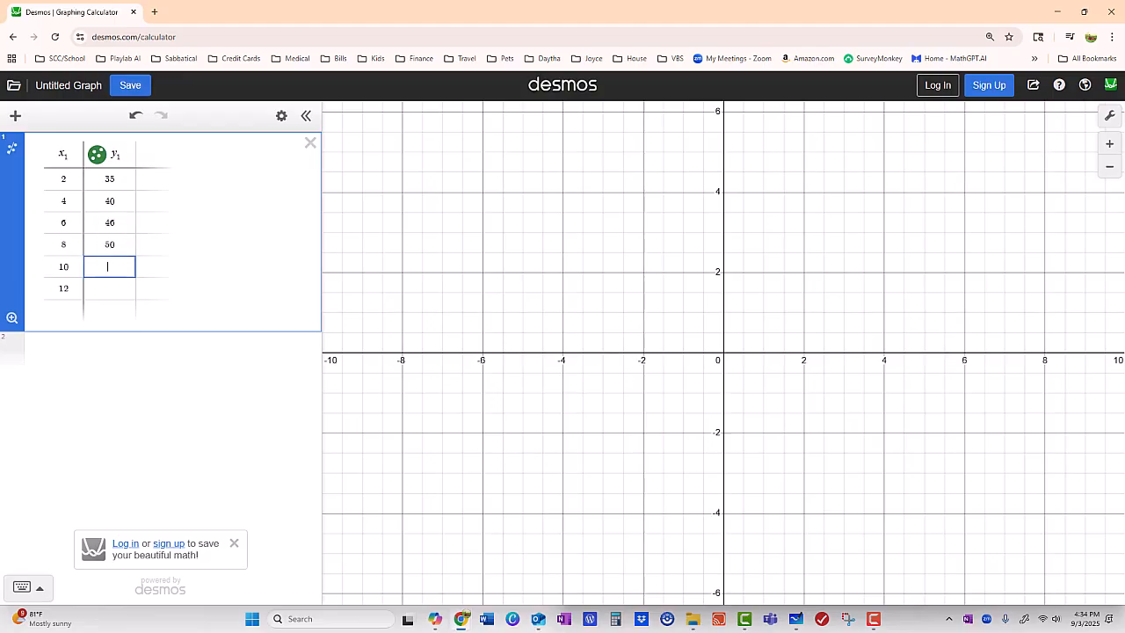
{"action": "type", "text": "54"}
{"action": "key", "text": "Return"}
{"action": "type", "text": "59"}
{"action": "key", "text": "Escape"}
Zoom out and shift the graph so that all six plotted data points fit in the viewing window.
{"action": "left_click_drag", "start_coordinate": [815, 169], "coordinate": [677, 306]}
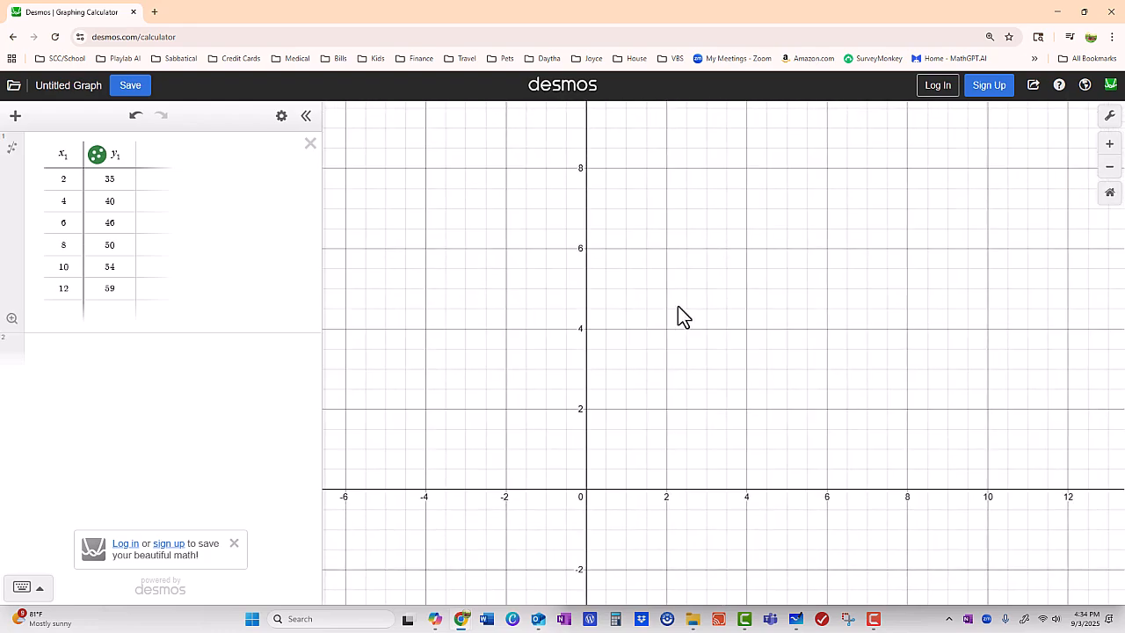
{"action": "left_click", "coordinate": [1109, 171]}
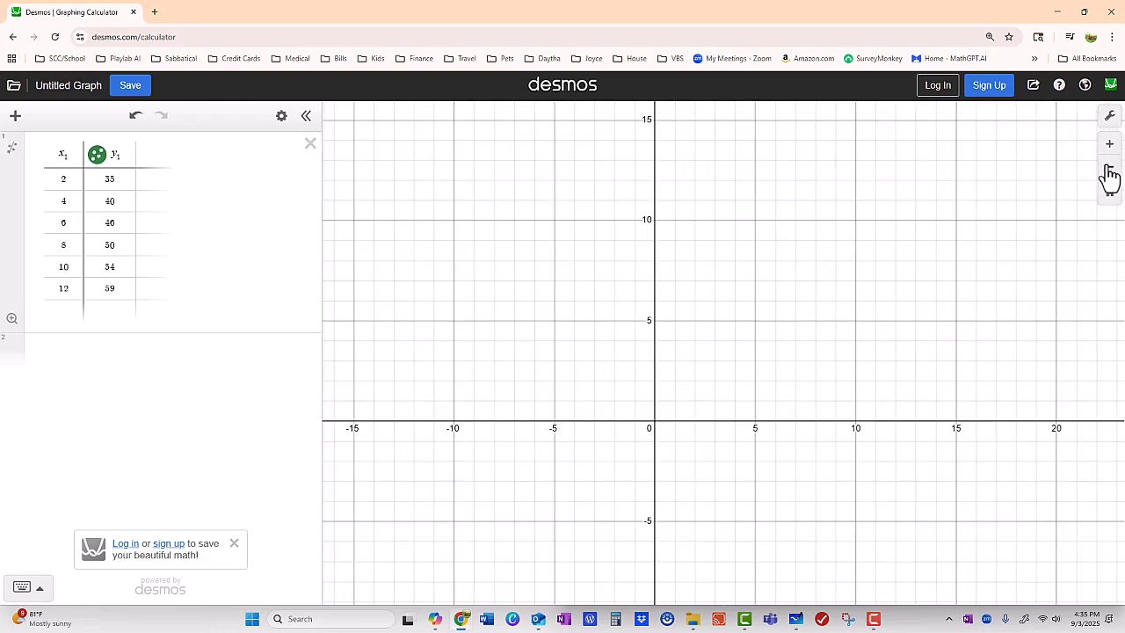
{"action": "left_click", "coordinate": [1108, 171]}
{"action": "left_click_drag", "start_coordinate": [853, 232], "coordinate": [645, 356]}
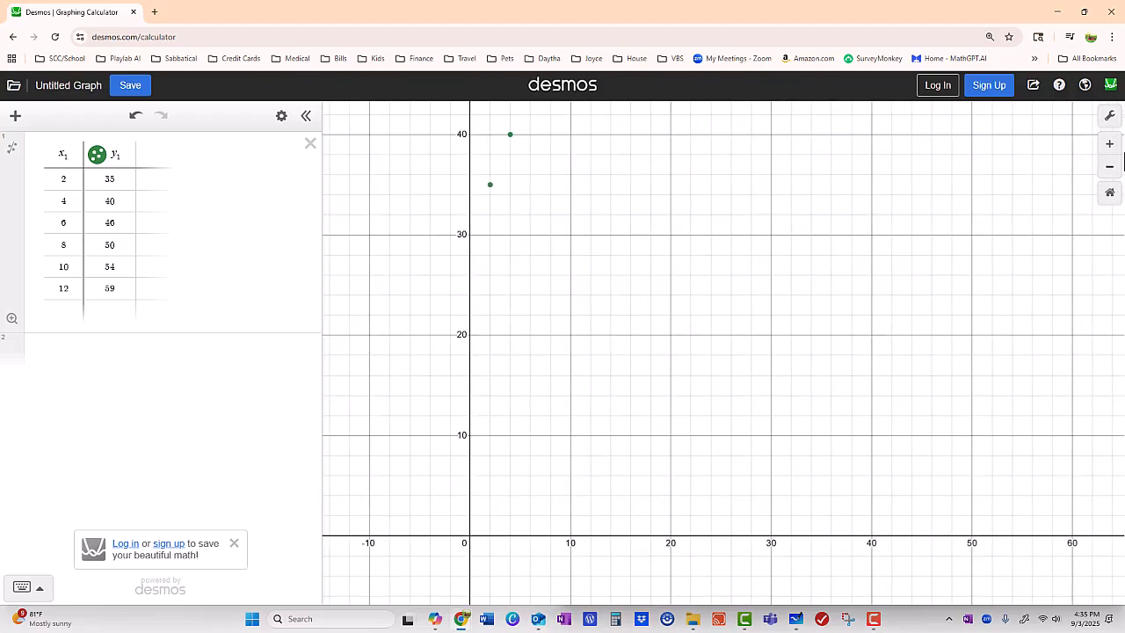
{"action": "left_click", "coordinate": [1110, 169]}
{"action": "left_click_drag", "start_coordinate": [733, 256], "coordinate": [625, 328]}
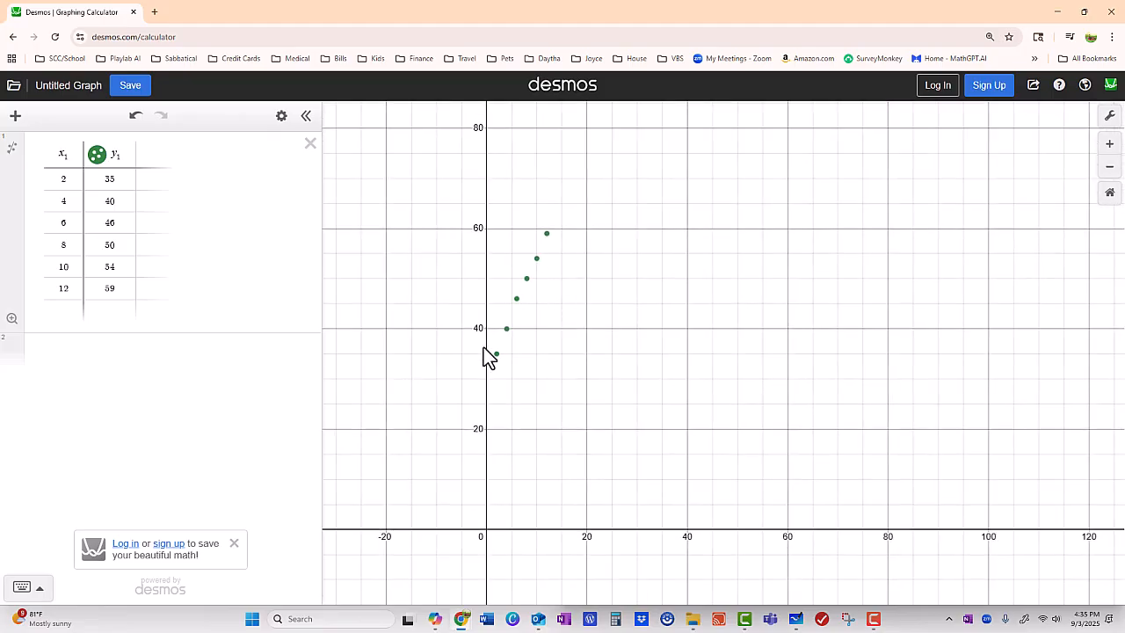
Set the table's data points to solid round markers and color them red.
{"action": "left_click", "coordinate": [281, 118]}
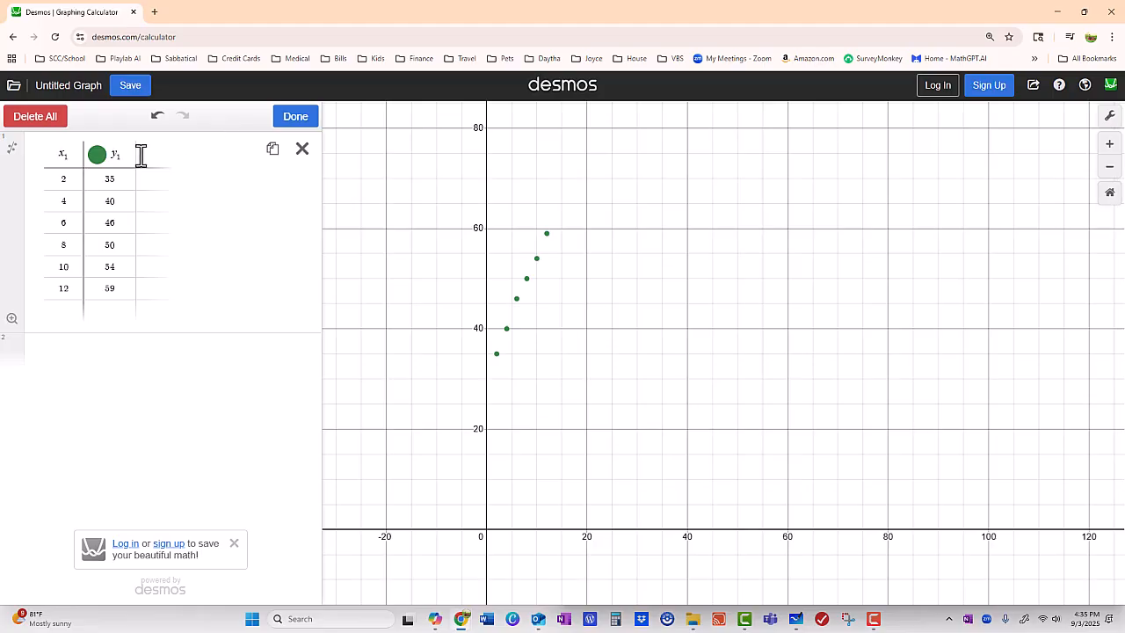
{"action": "left_click", "coordinate": [97, 159]}
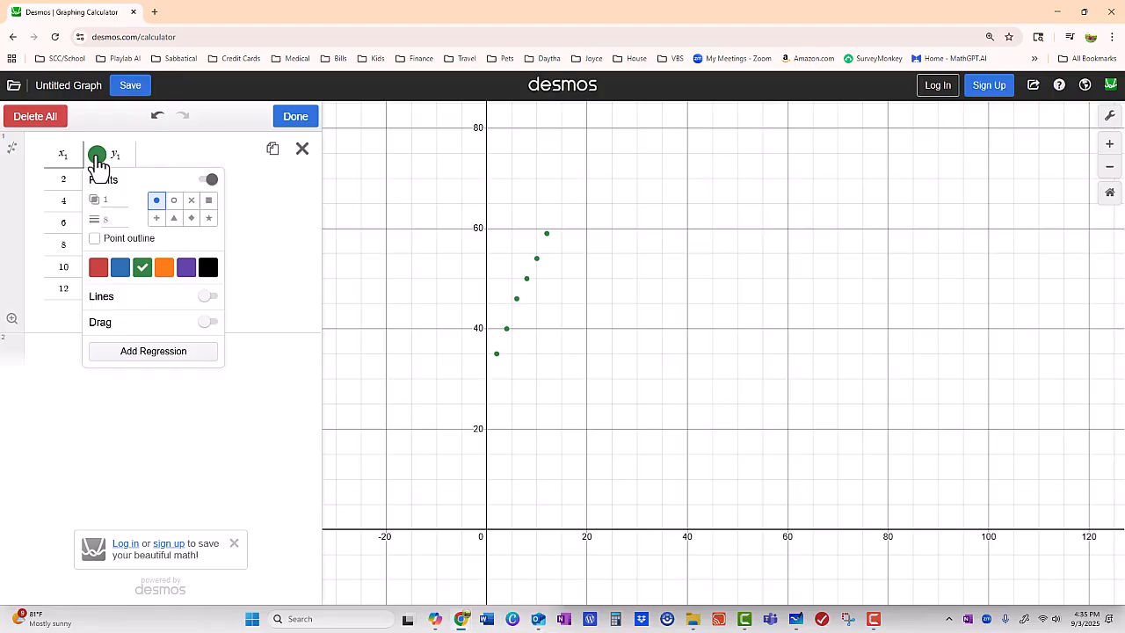
{"action": "left_click", "coordinate": [157, 220]}
{"action": "left_click", "coordinate": [209, 219]}
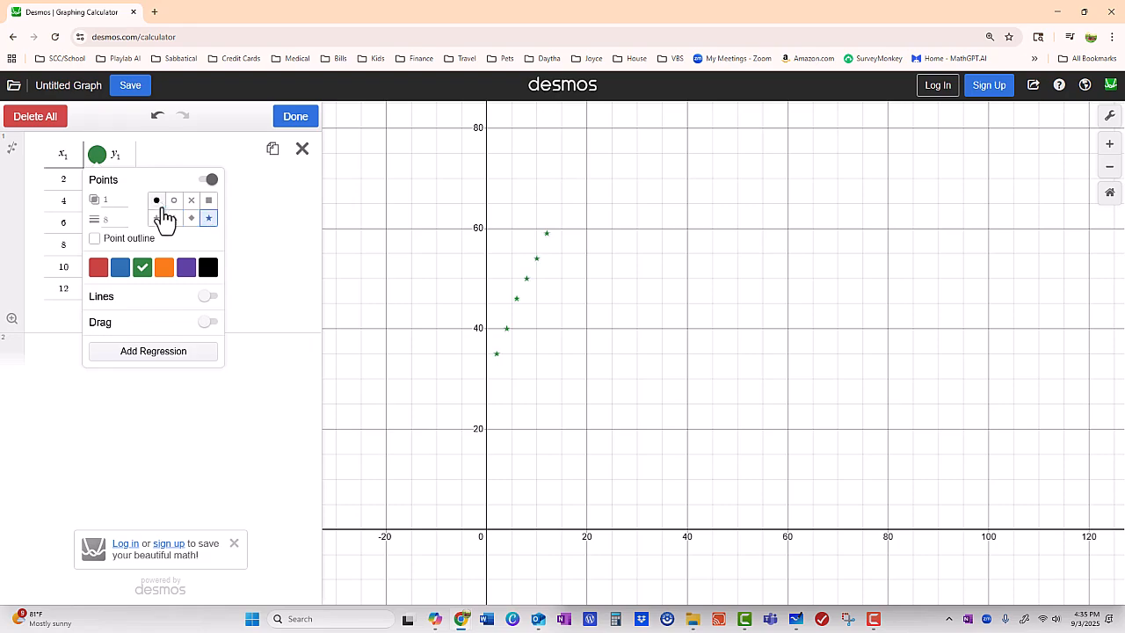
{"action": "left_click", "coordinate": [157, 202]}
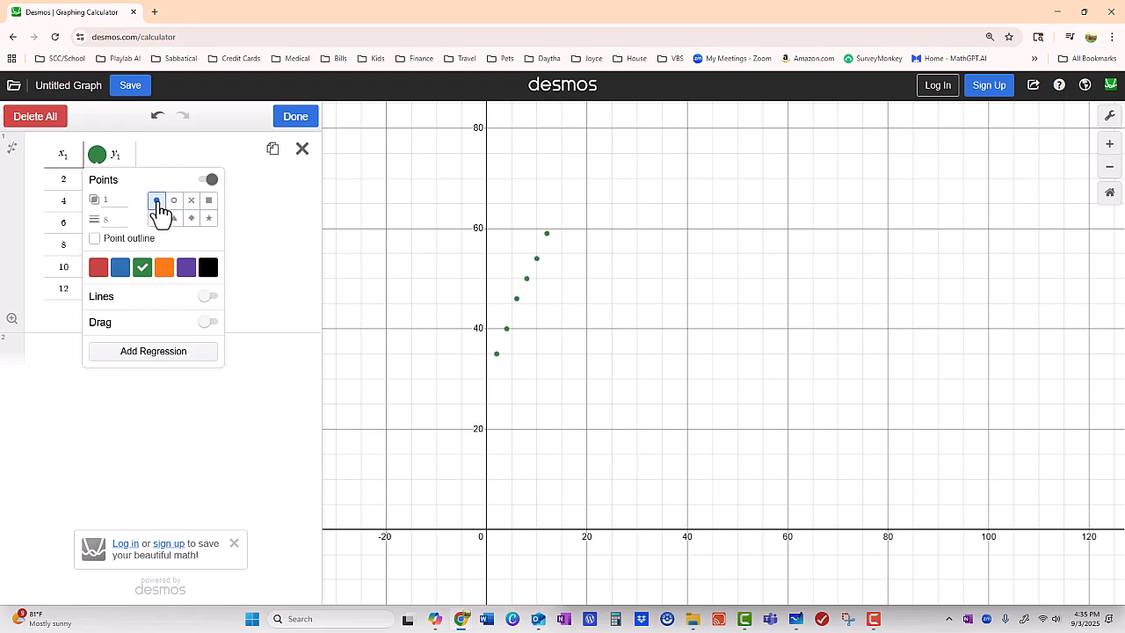
{"action": "left_click", "coordinate": [98, 268]}
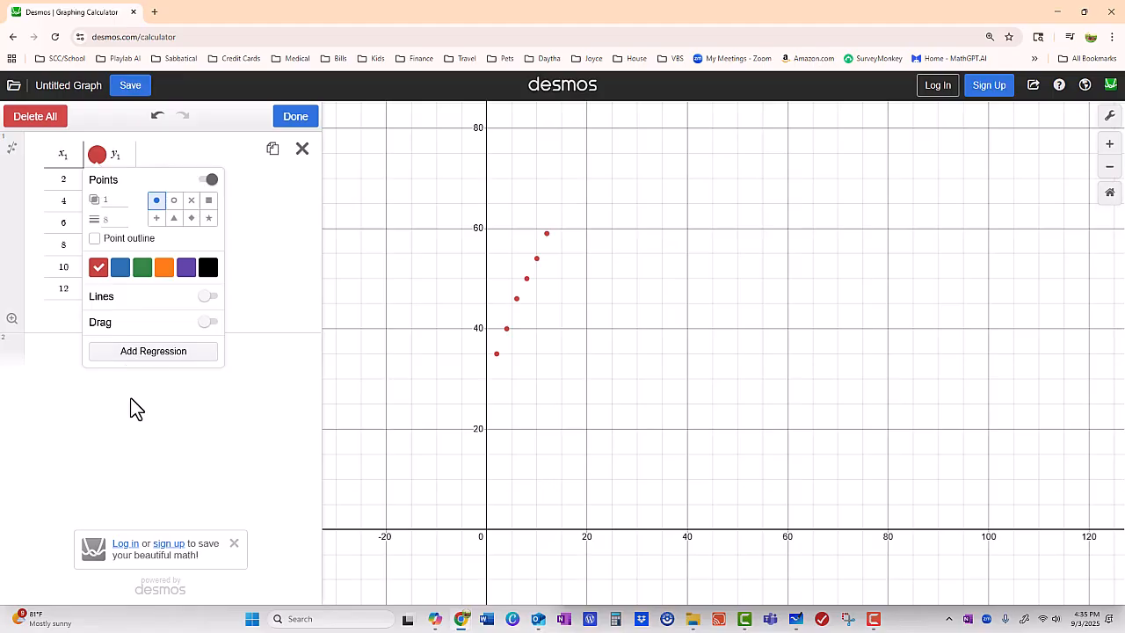
{"action": "left_click", "coordinate": [296, 117]}
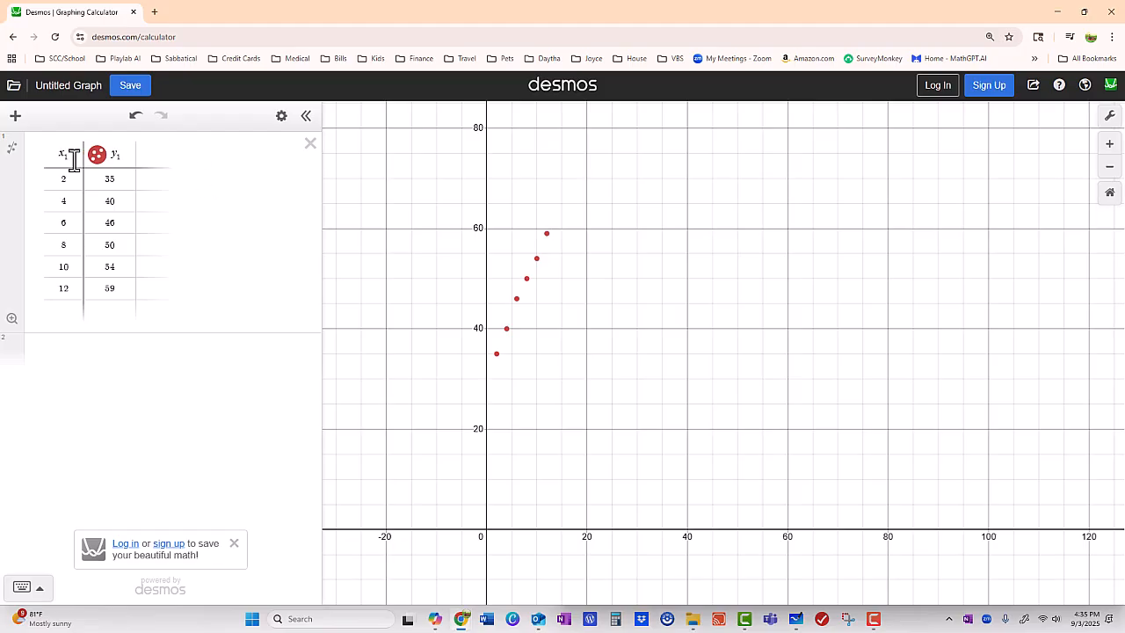
Add a linear regression to the table data and look through the available regression types, keeping Linear Regression.
{"action": "left_click", "coordinate": [13, 156]}
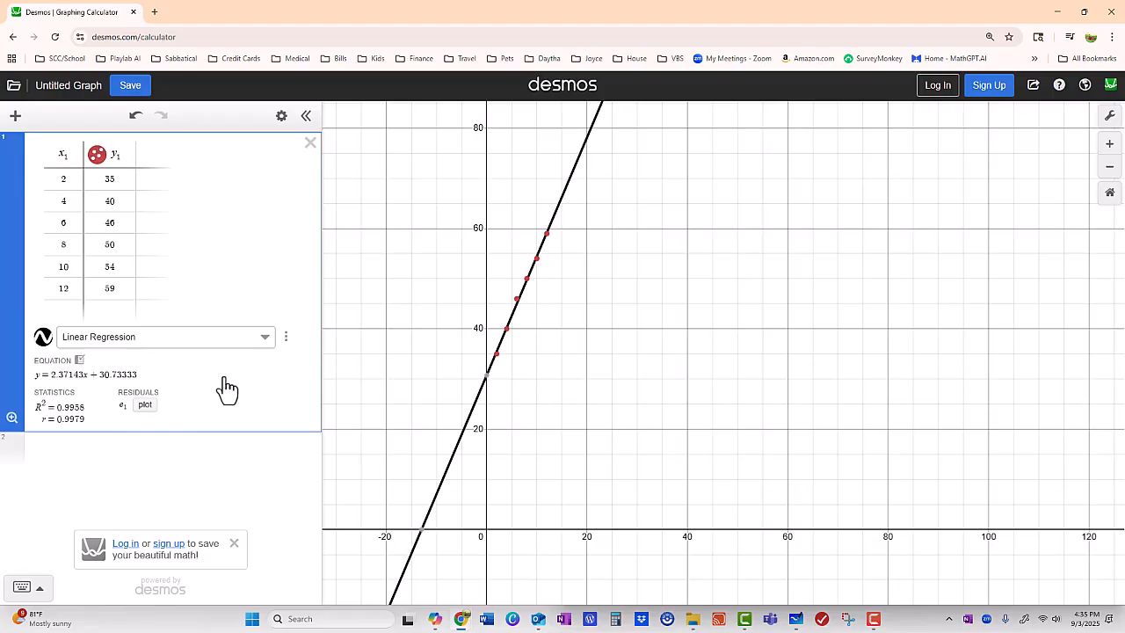
{"action": "left_click", "coordinate": [266, 341]}
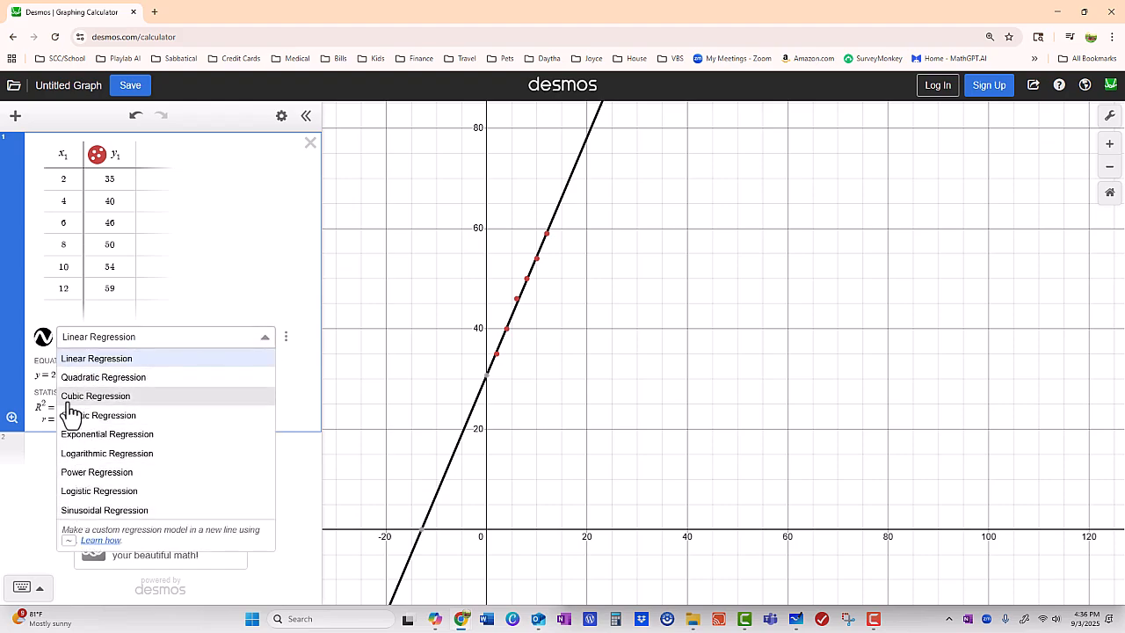
{"action": "left_click", "coordinate": [243, 281]}
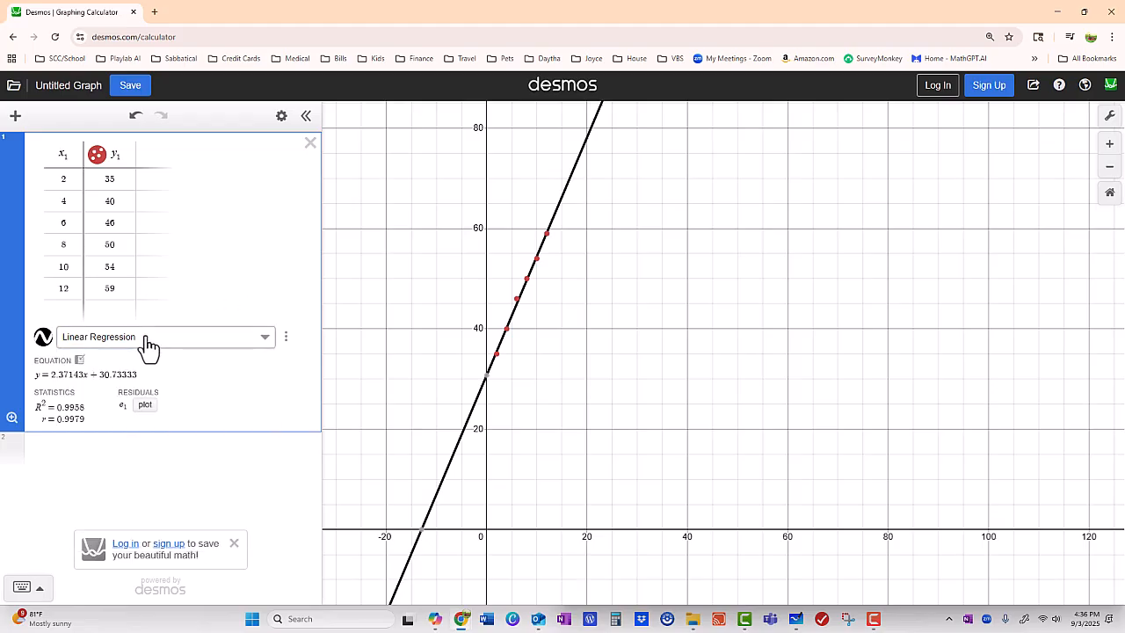